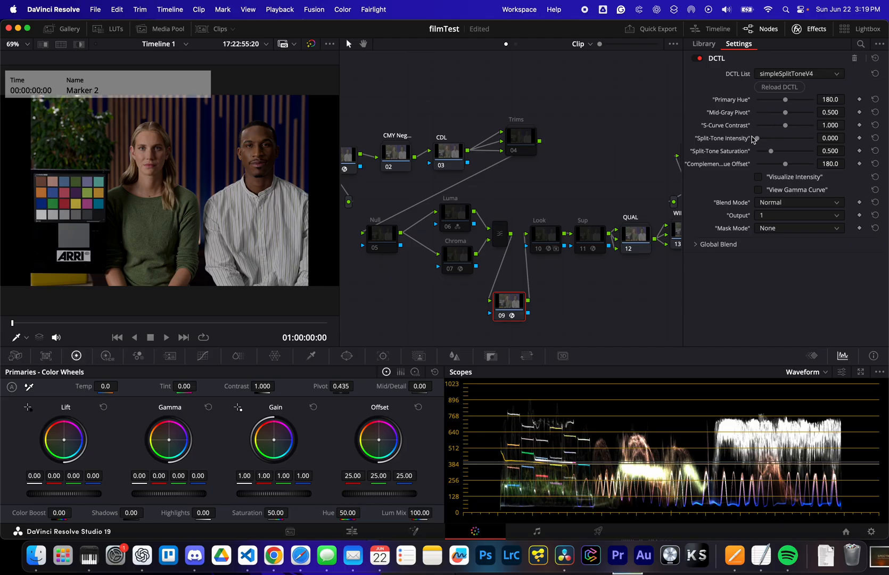
- Try a split tone with primary hue 125.5, mid-gray pivot 0.386, complementary hue offset 257.6 and split-tone intensity 0.101
{"action": "left_click_drag", "start_coordinate": [758, 139], "coordinate": [776, 137]}
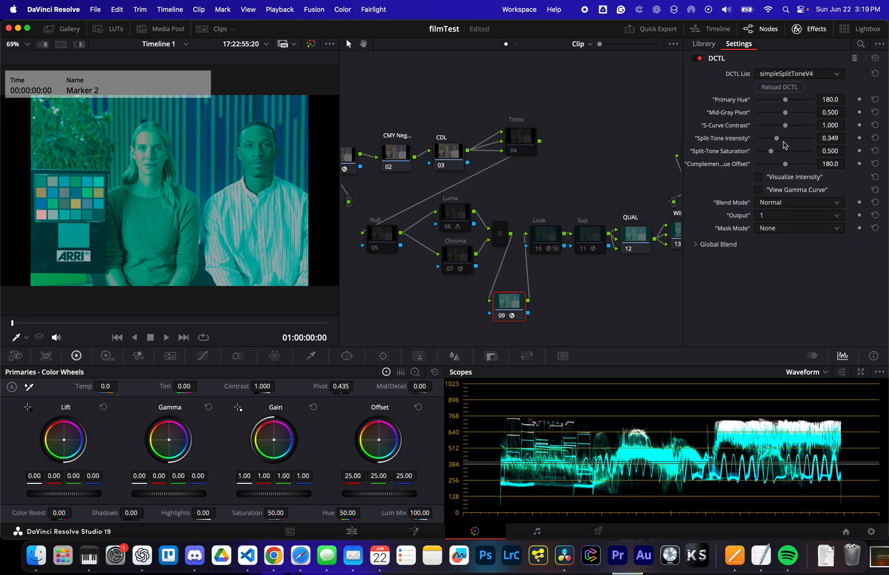
{"action": "left_click_drag", "start_coordinate": [777, 137], "coordinate": [885, 138]}
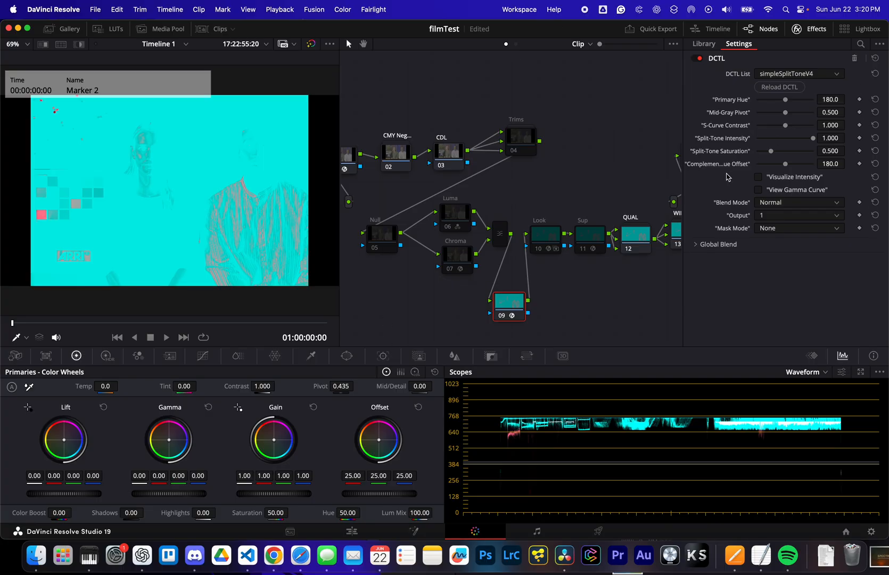
{"action": "left_click_drag", "start_coordinate": [784, 112], "coordinate": [778, 101]}
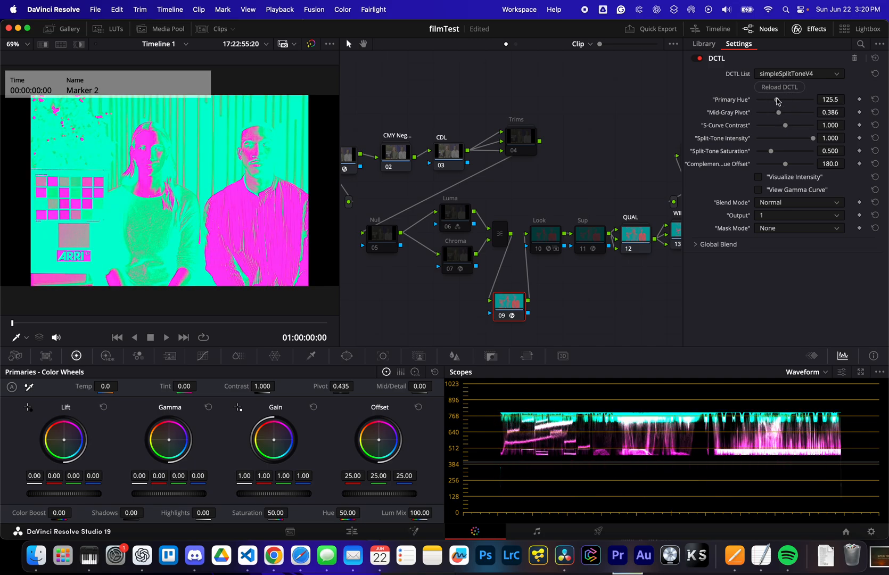
{"action": "left_click_drag", "start_coordinate": [785, 164], "coordinate": [797, 164]}
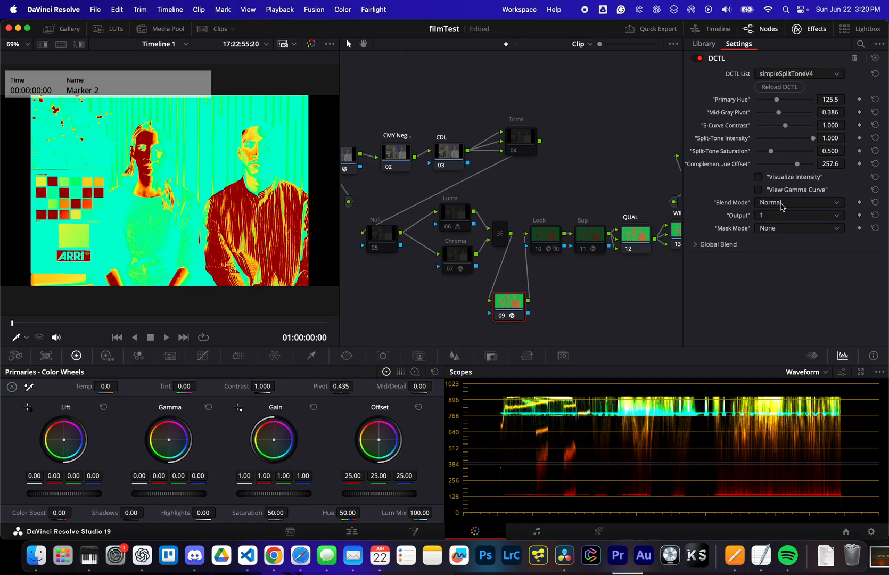
{"action": "left_click_drag", "start_coordinate": [813, 138], "coordinate": [763, 139]}
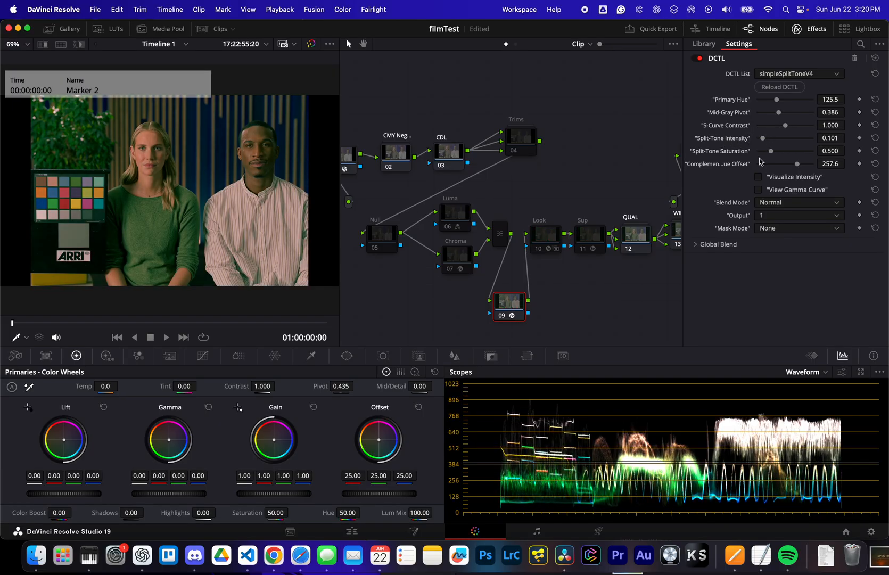
- Set the split tone's blend mode to Soft Light and its intensity to 0.175
{"action": "left_click", "coordinate": [797, 208]}
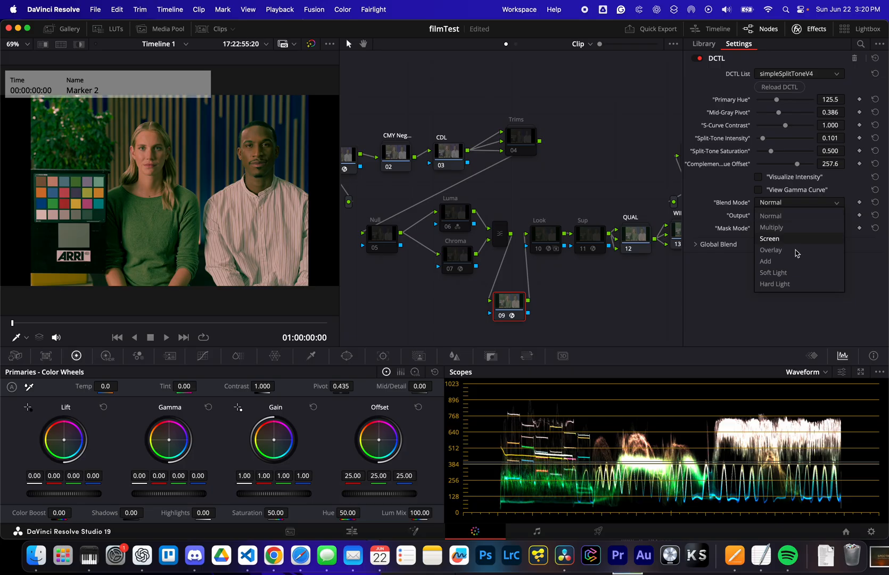
{"action": "left_click", "coordinate": [797, 273]}
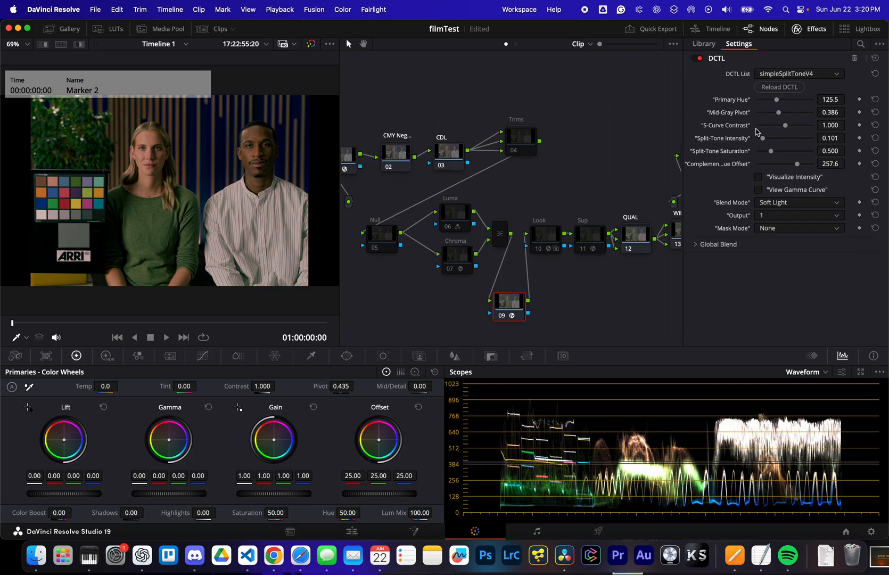
{"action": "left_click_drag", "start_coordinate": [763, 138], "coordinate": [768, 139]}
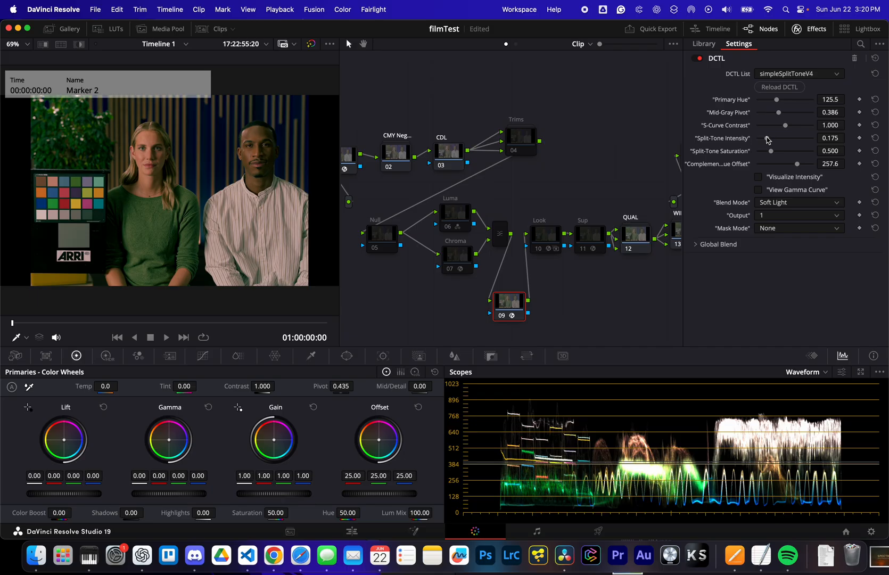
- Compare the image with the DCTL effect off and on, and reload the DCTL to restore its default settings
{"action": "left_click", "coordinate": [700, 58]}
{"action": "left_click", "coordinate": [700, 58]}
{"action": "left_click", "coordinate": [774, 88]}
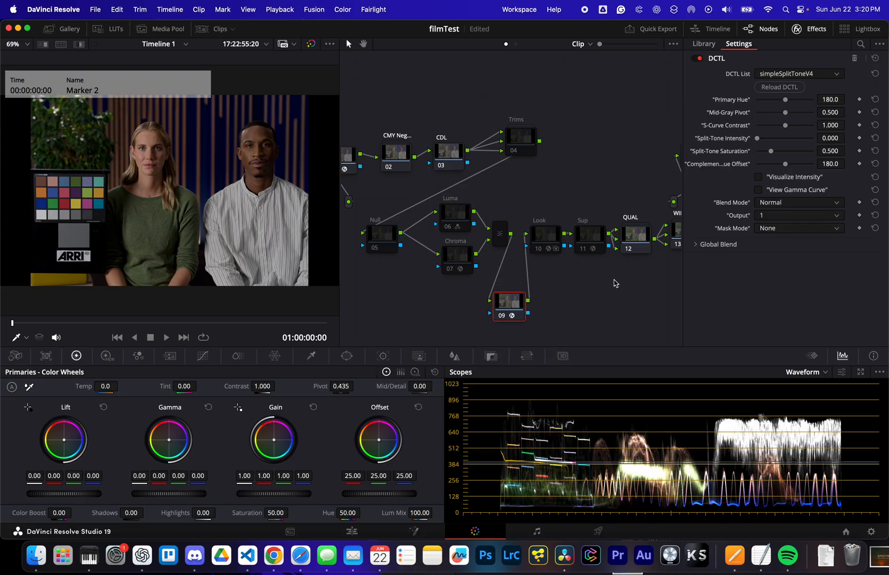
- Set the DCTL's mask mode to Shadows and its mid-gray pivot to 0.422
{"action": "left_click", "coordinate": [776, 229]}
{"action": "left_click", "coordinate": [790, 254]}
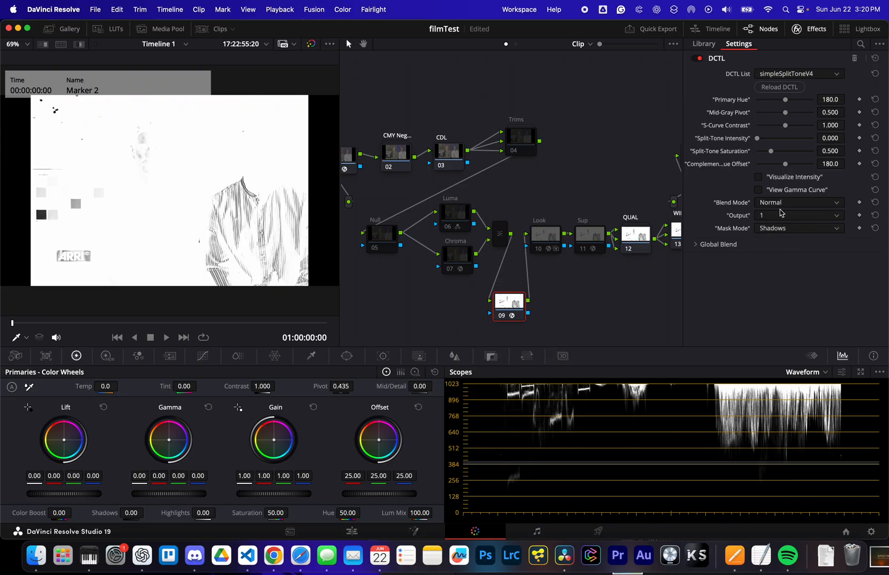
{"action": "left_click_drag", "start_coordinate": [786, 115], "coordinate": [781, 119]}
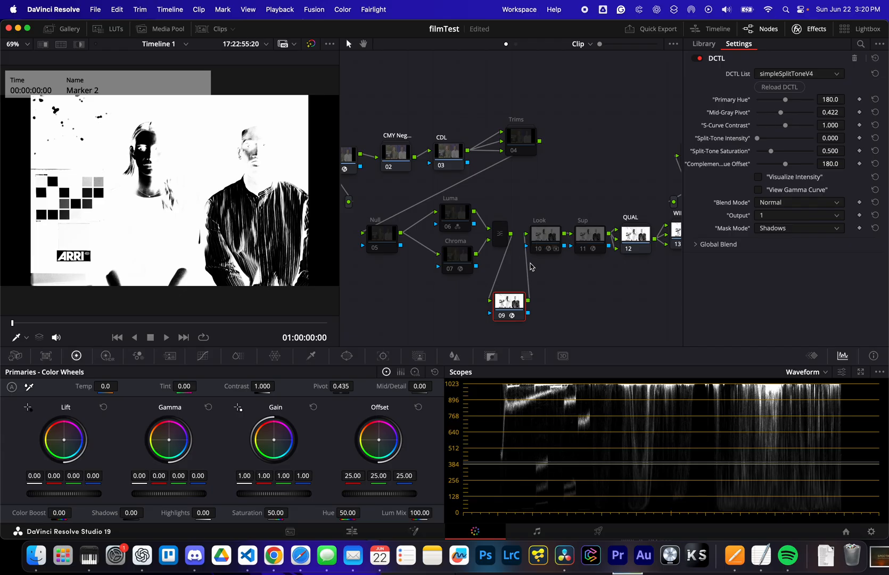
- Bypass node 09 by connecting the mixer's output straight to the Look node, and enable the Look node
{"action": "left_click", "coordinate": [527, 261]}
{"action": "left_click_drag", "start_coordinate": [511, 234], "coordinate": [526, 234]}
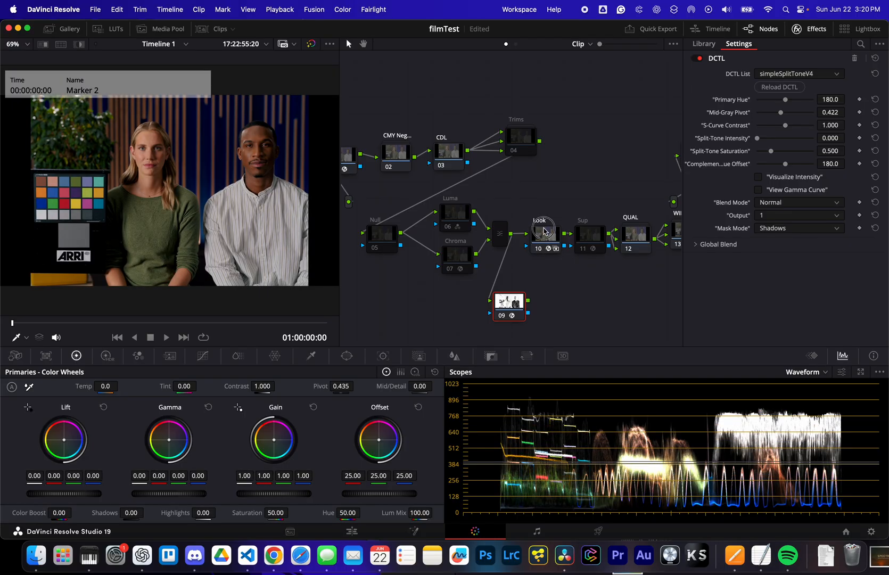
{"action": "left_click", "coordinate": [543, 229]}
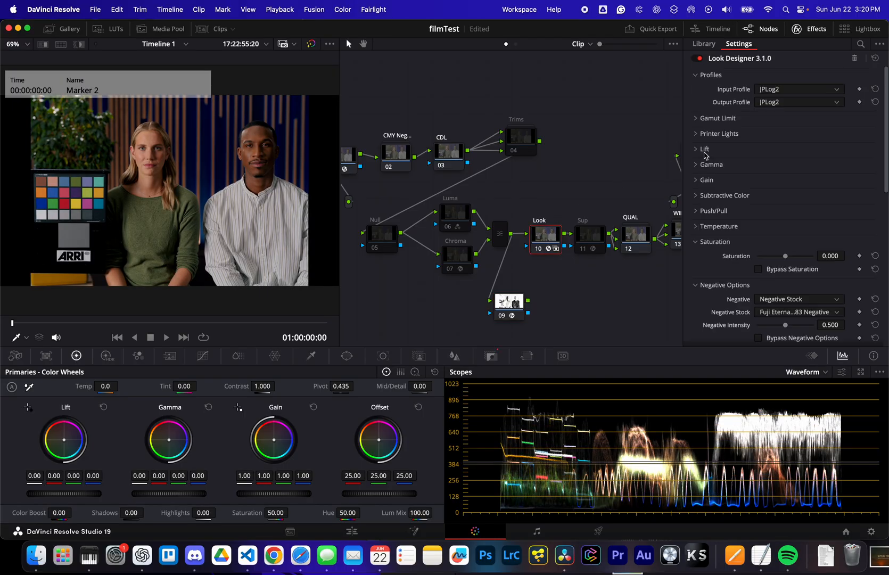
- Set the Look node's Printer Lights Red to -0.450 and feed node 09's output into the Look node's key input as a mask
{"action": "left_click", "coordinate": [761, 134]}
{"action": "left_click_drag", "start_coordinate": [786, 161], "coordinate": [773, 164]}
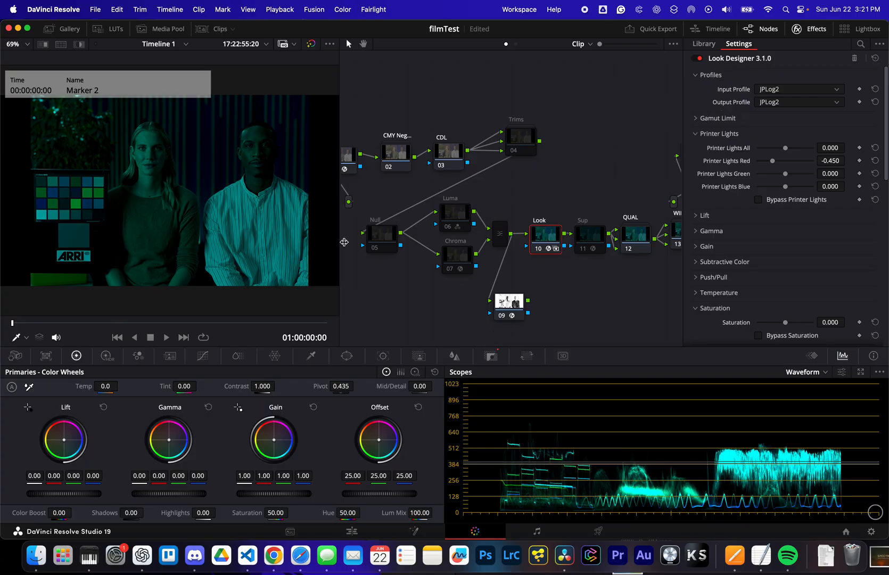
{"action": "left_click_drag", "start_coordinate": [528, 314], "coordinate": [527, 254]}
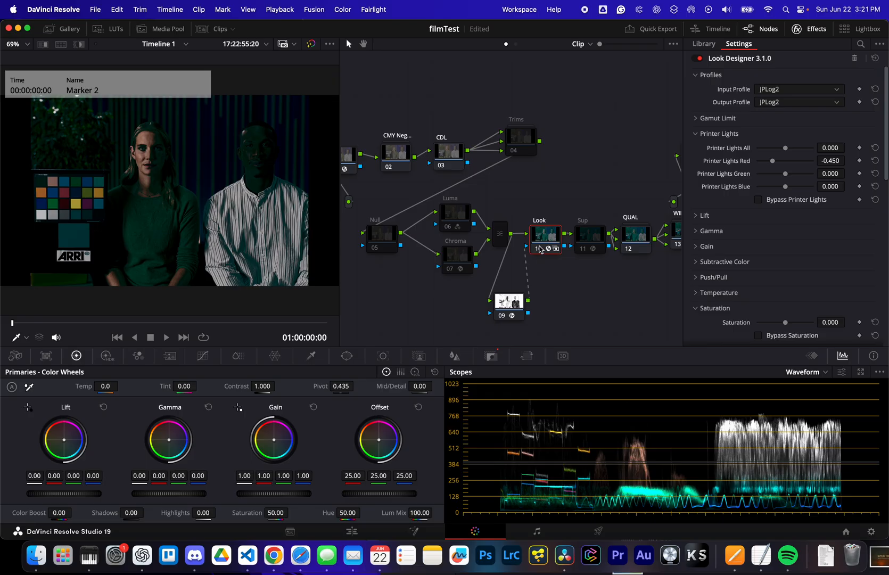
- Switch node 09's mask mode to Highlights, with mid-gray pivot 0.431 and S-curve contrast 0.954
{"action": "left_click", "coordinate": [510, 306]}
{"action": "left_click", "coordinate": [773, 229]}
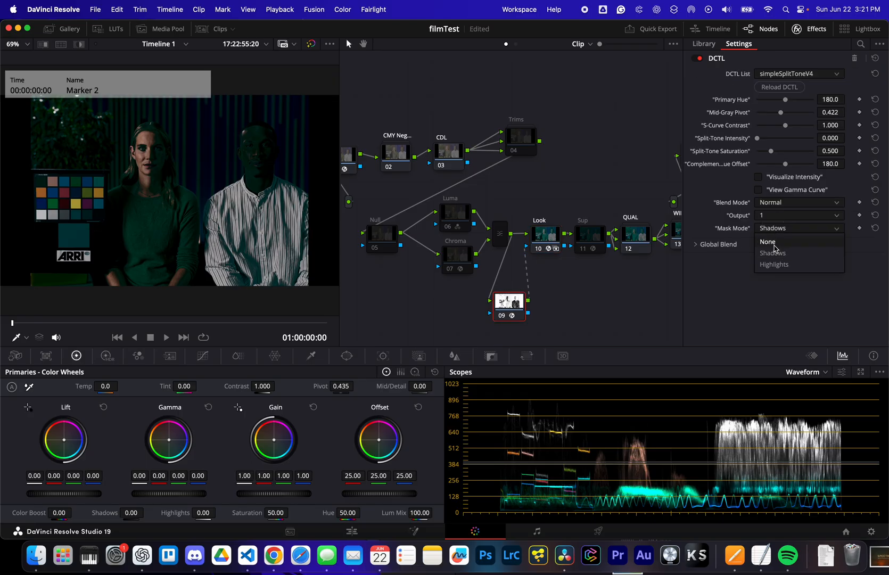
{"action": "left_click", "coordinate": [776, 264]}
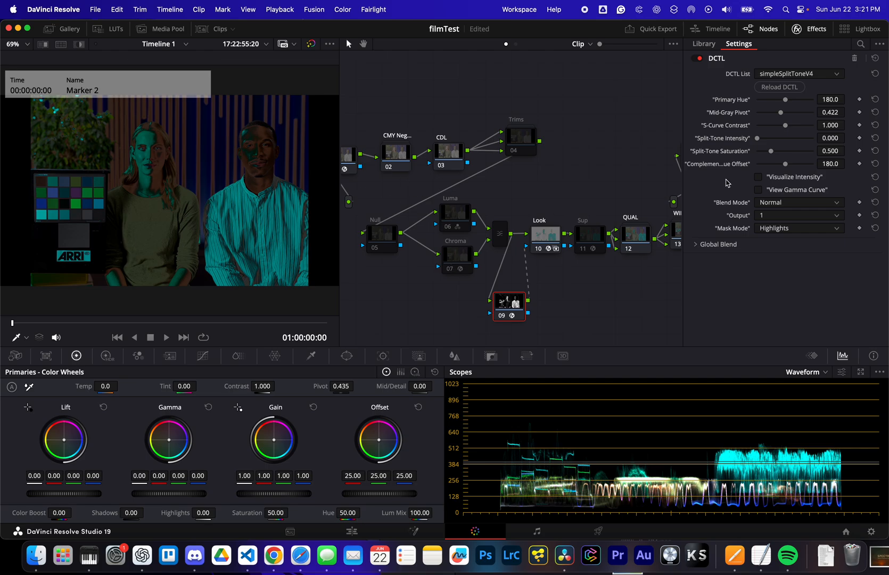
{"action": "mouse_move", "coordinate": [786, 126]}
{"action": "left_mouse_down"}
{"action": "mouse_move", "coordinate": [808, 128]}
{"action": "mouse_move", "coordinate": [783, 128]}
{"action": "mouse_move", "coordinate": [781, 115]}
{"action": "left_mouse_up"}
- Set the Look node's Printer Lights Red to -0.119 and node 09's mid-gray pivot to 0.422
{"action": "left_click", "coordinate": [545, 237]}
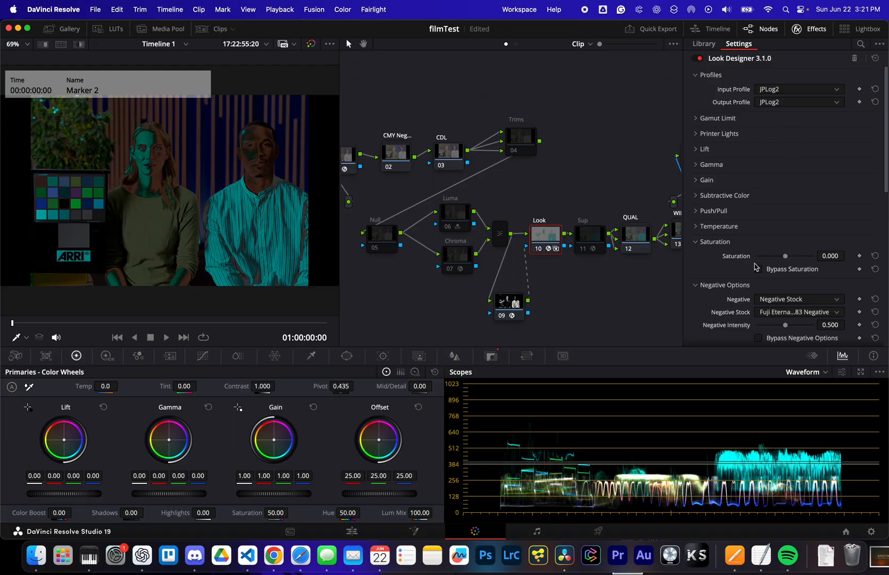
{"action": "left_click", "coordinate": [773, 134]}
{"action": "left_click_drag", "start_coordinate": [774, 163], "coordinate": [781, 161]}
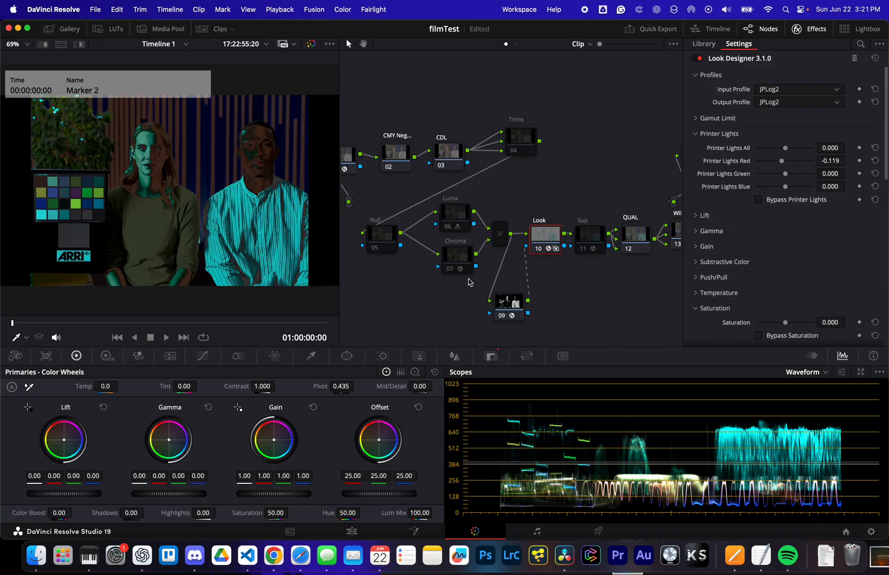
{"action": "left_click", "coordinate": [515, 302]}
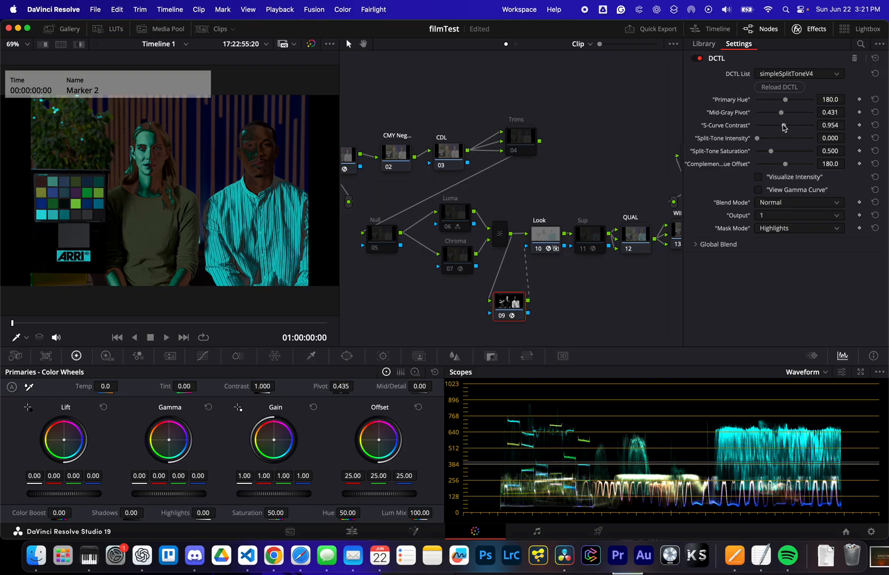
{"action": "left_click_drag", "start_coordinate": [782, 112], "coordinate": [781, 115]}
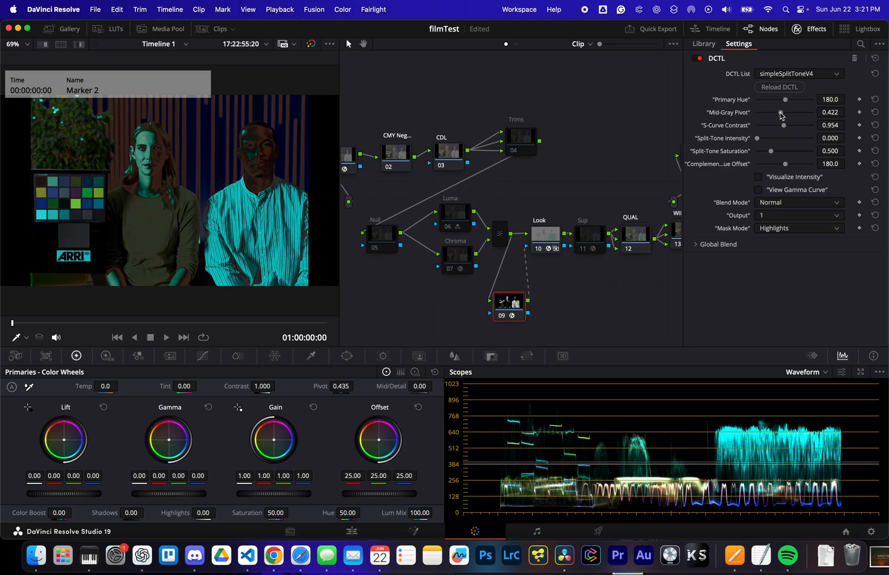
- Set node 09's mask mode to None and replace its mask link with an image connection into the Look node
{"action": "left_click", "coordinate": [791, 230]}
{"action": "left_click", "coordinate": [791, 241]}
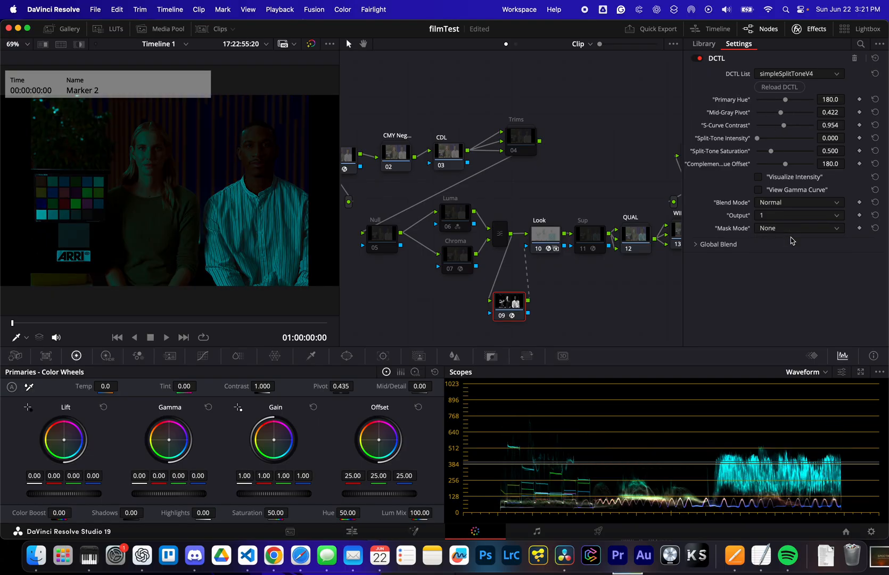
{"action": "left_click", "coordinate": [525, 256]}
{"action": "left_click_drag", "start_coordinate": [527, 299], "coordinate": [527, 246]}
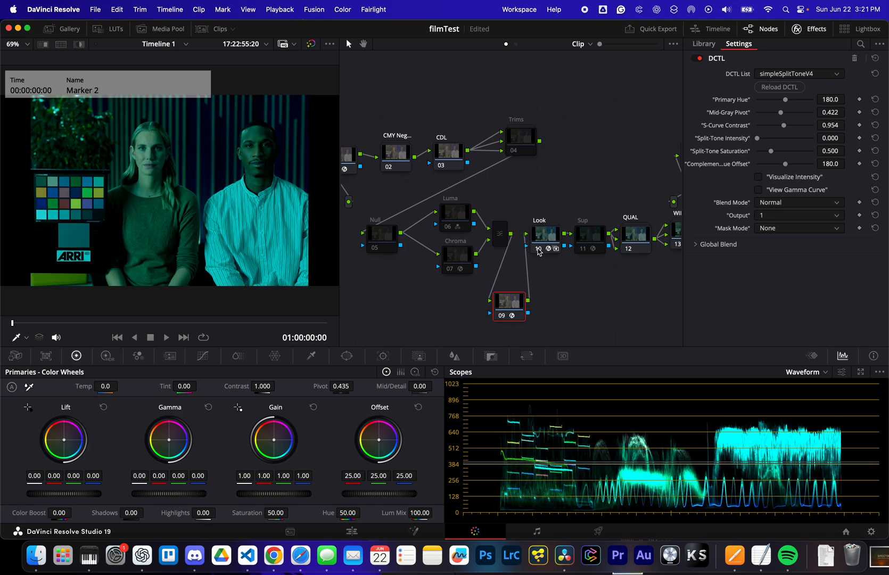
- Disable the Look node and reset its Printer Lights Red to the default
{"action": "left_click", "coordinate": [539, 249]}
{"action": "left_click", "coordinate": [544, 240]}
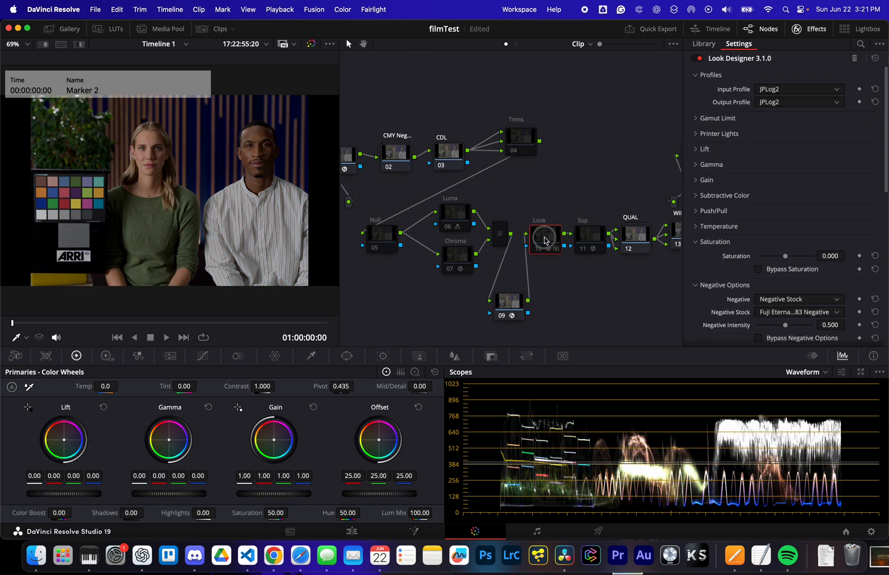
{"action": "left_click", "coordinate": [696, 134]}
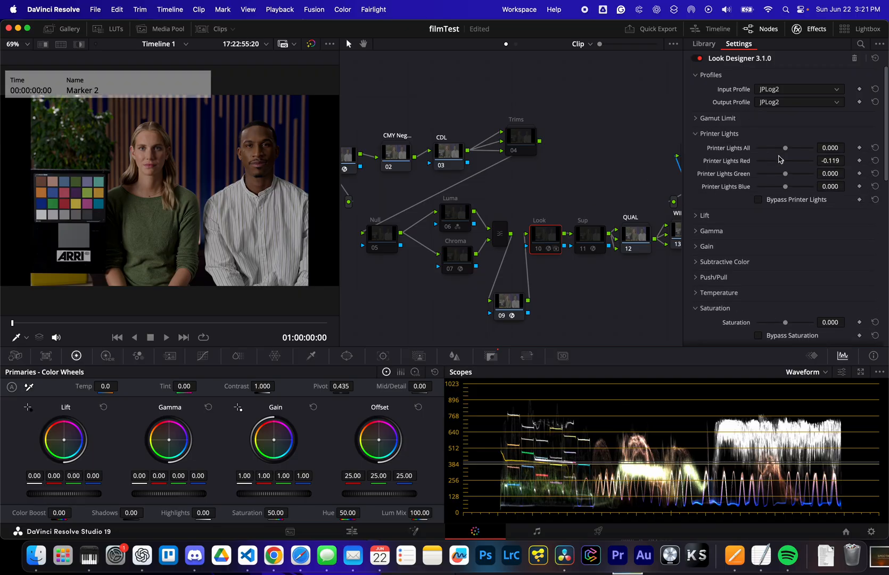
{"action": "left_click", "coordinate": [874, 160]}
{"action": "left_click", "coordinate": [695, 134]}
- Move node 09 closer to the Look node and visualize its intensity with split-tone intensity 0.514, mid-gray pivot 0.394 and default S-curve contrast
{"action": "left_click_drag", "start_coordinate": [513, 305], "coordinate": [525, 277]}
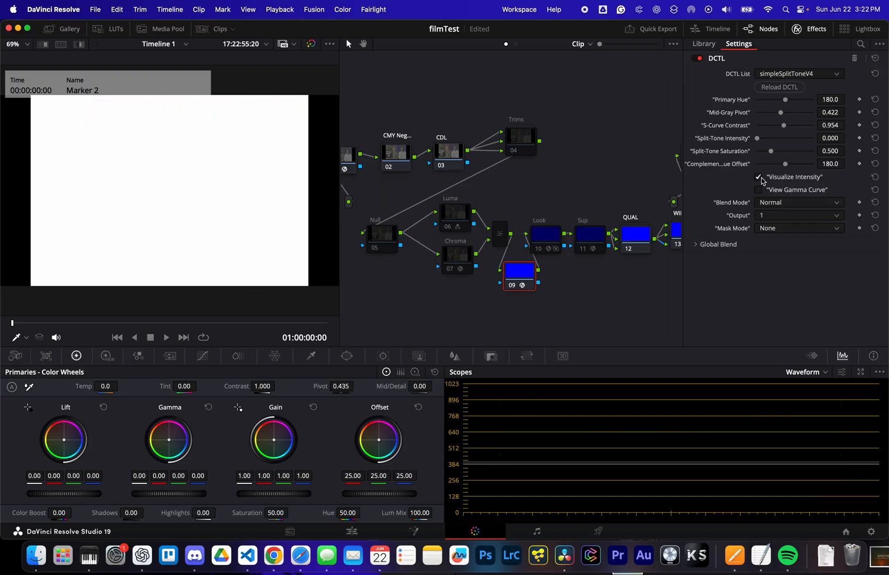
{"action": "left_click_drag", "start_coordinate": [758, 141], "coordinate": [787, 142]}
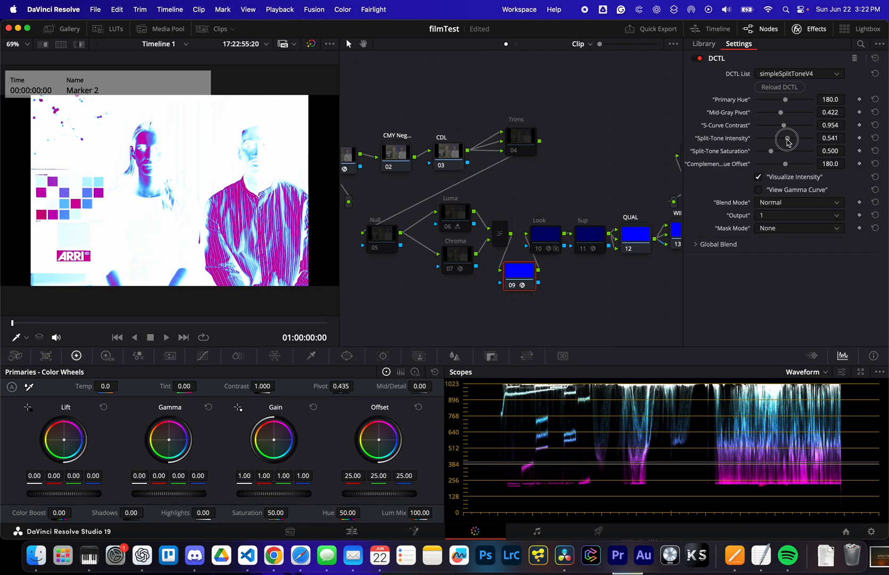
{"action": "left_click_drag", "start_coordinate": [781, 115], "coordinate": [802, 152]}
{"action": "double_click", "coordinate": [768, 128]}
{"action": "double_click", "coordinate": [734, 153]}
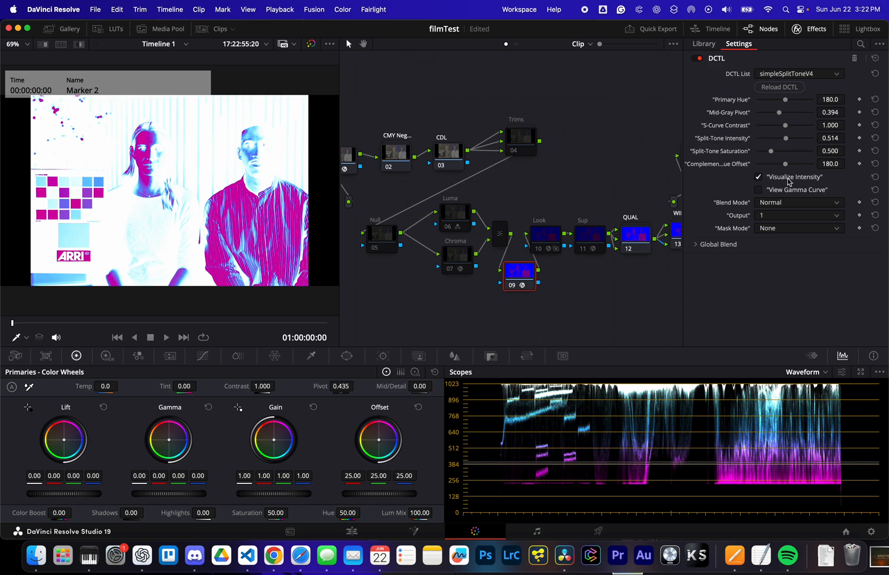
{"action": "left_click", "coordinate": [760, 176]}
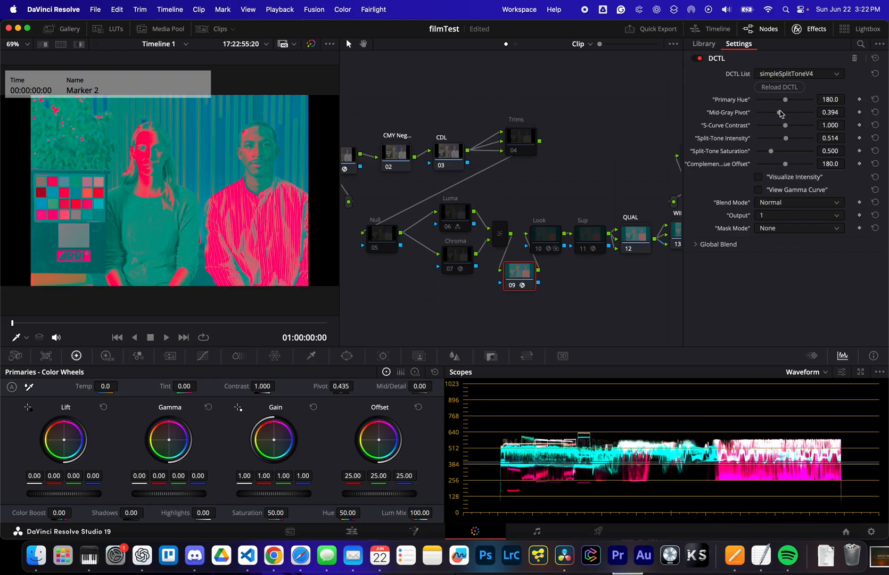
- View the DCTL's gamma curve while varying the curve controls, reloading the DCTL before and after to restore its defaults
{"action": "left_click", "coordinate": [780, 87]}
{"action": "left_click", "coordinate": [759, 190]}
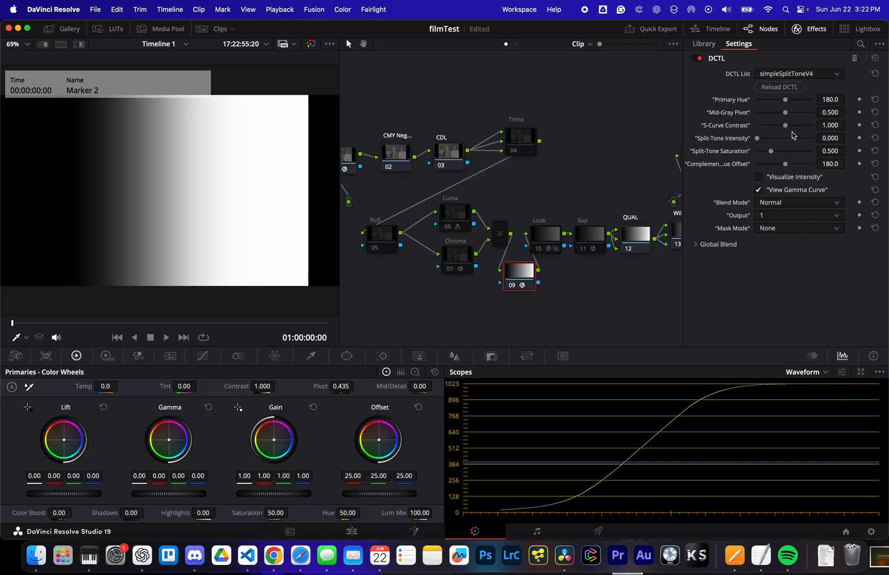
{"action": "left_click_drag", "start_coordinate": [786, 131], "coordinate": [768, 168]}
{"action": "left_click", "coordinate": [790, 89]}
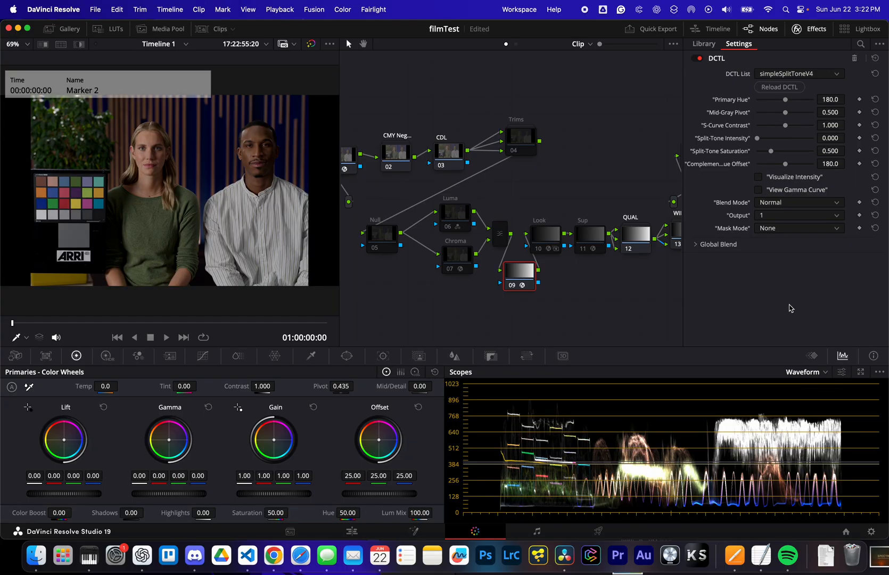
- Toggle the gamma curve view and the intensity visualization, leaving both turned off
{"action": "left_click", "coordinate": [758, 190]}
{"action": "left_click", "coordinate": [760, 191]}
{"action": "left_click", "coordinate": [759, 178]}
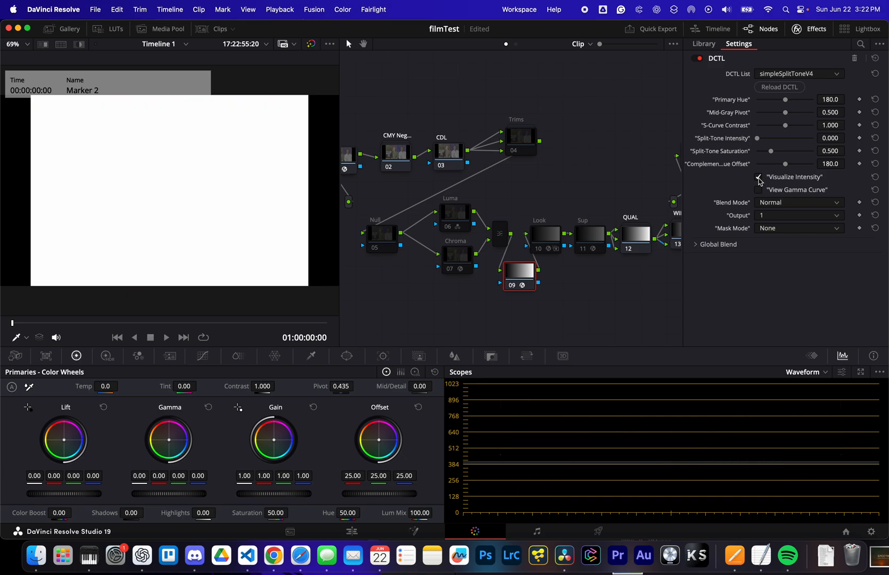
{"action": "left_click", "coordinate": [759, 178]}
- Preview the Highlights mask with a mid-gray pivot of 0.449, and set the mask mode back to None
{"action": "left_click", "coordinate": [781, 228]}
{"action": "left_click", "coordinate": [775, 265]}
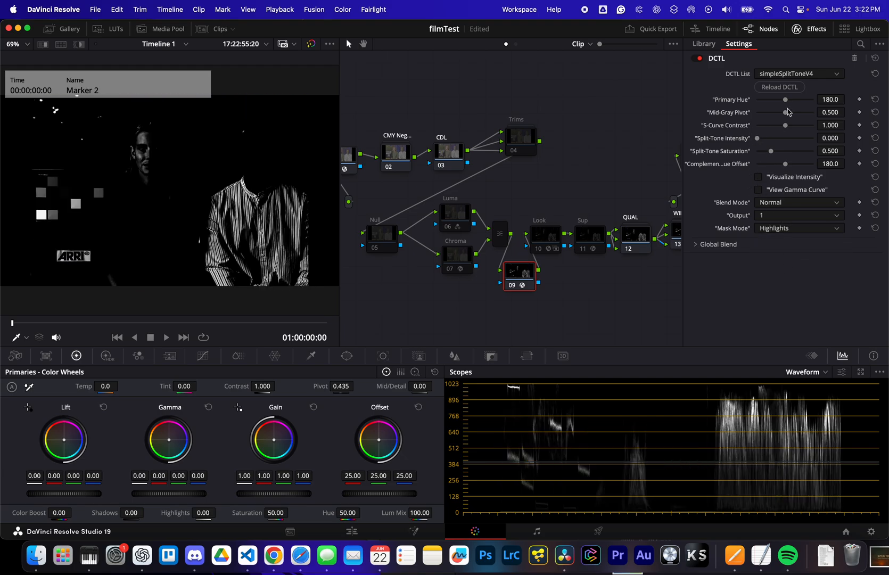
{"action": "left_click_drag", "start_coordinate": [786, 113], "coordinate": [782, 116]}
{"action": "left_click", "coordinate": [779, 228]}
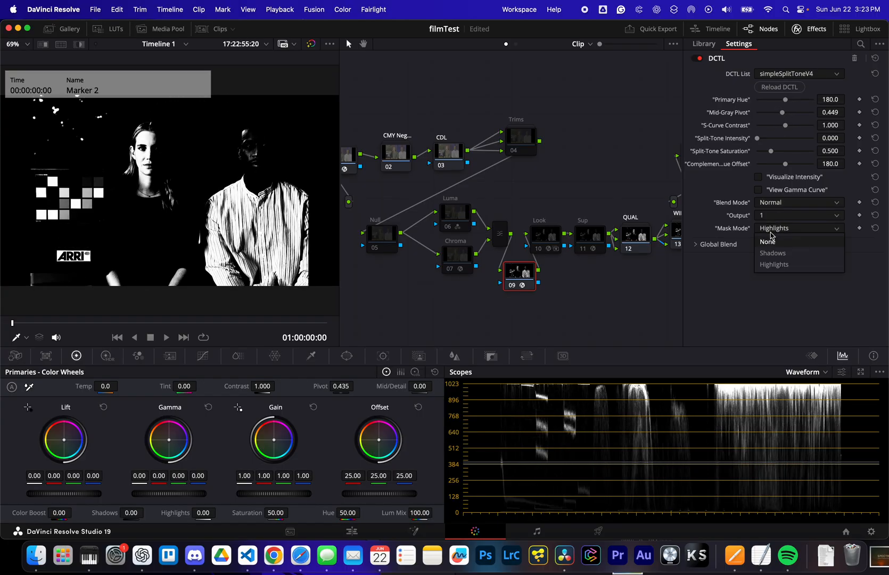
{"action": "left_click", "coordinate": [775, 241]}
- Apply a split tone with primary hue 85.9, mid-gray pivot 0.468, S-curve contrast 1.596 and split-tone intensity 0.083
{"action": "left_click", "coordinate": [762, 138]}
{"action": "mouse_move", "coordinate": [785, 100]}
{"action": "left_mouse_down"}
{"action": "mouse_move", "coordinate": [771, 101]}
{"action": "mouse_move", "coordinate": [788, 129]}
{"action": "mouse_move", "coordinate": [803, 130]}
{"action": "mouse_move", "coordinate": [782, 113]}
{"action": "left_mouse_up"}
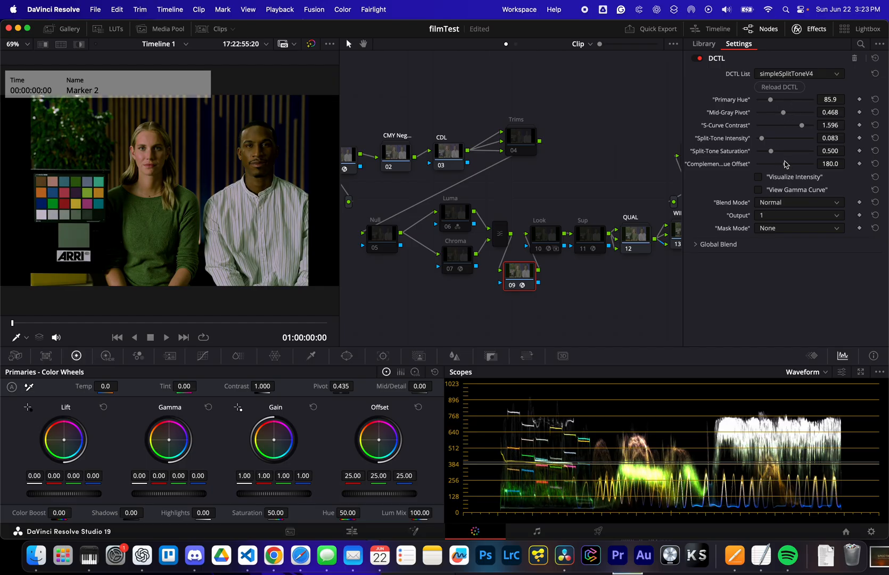
- Try a complementary hue offset of 168.5, and briefly visualize the split-tone intensity at 0.440 before lowering it to 0.128
{"action": "mouse_move", "coordinate": [786, 165]}
{"action": "left_mouse_down"}
{"action": "mouse_move", "coordinate": [801, 168]}
{"action": "mouse_move", "coordinate": [775, 170]}
{"action": "mouse_move", "coordinate": [784, 172]}
{"action": "left_mouse_up"}
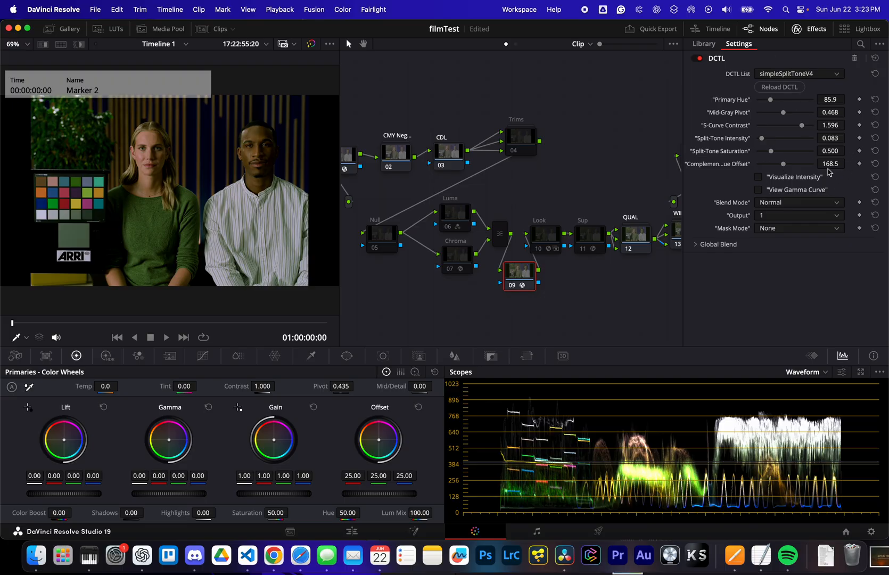
{"action": "left_click", "coordinate": [758, 178]}
{"action": "left_click_drag", "start_coordinate": [763, 141], "coordinate": [782, 144]}
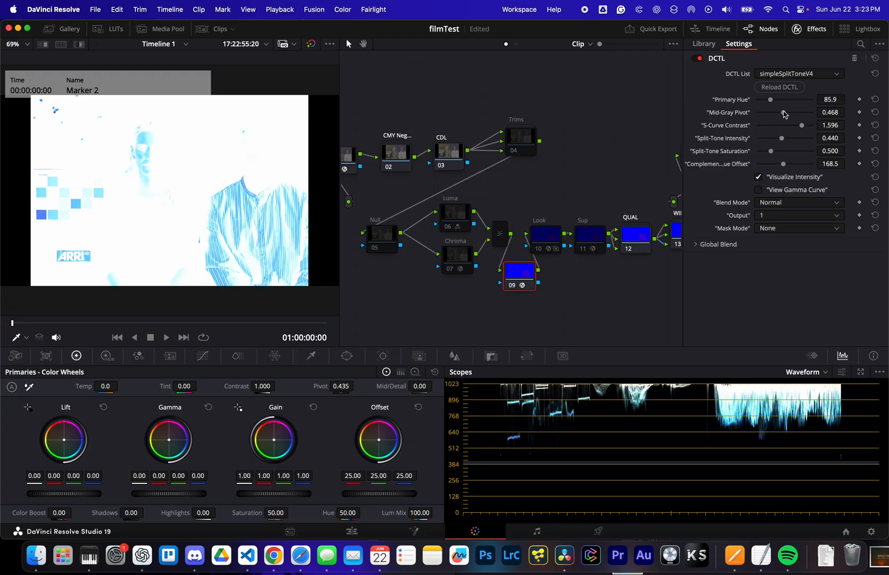
{"action": "left_click", "coordinate": [758, 178]}
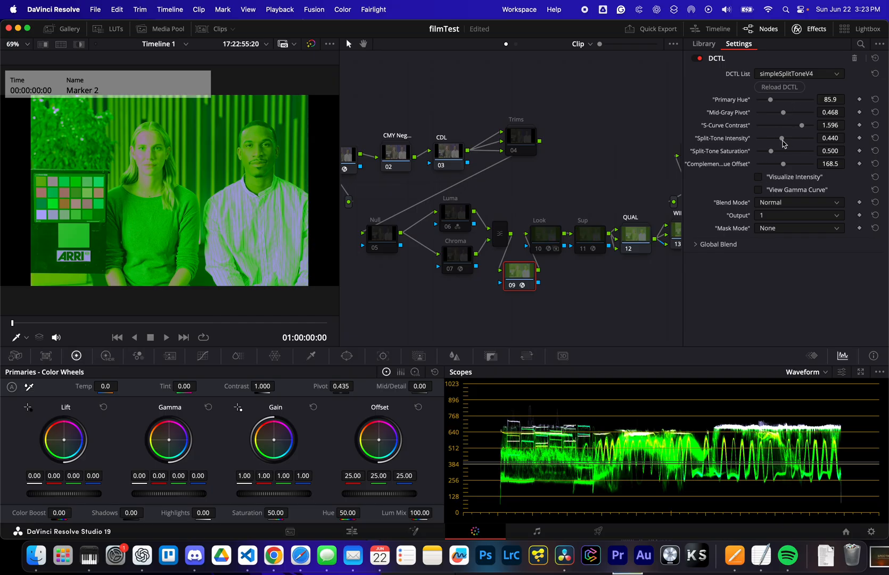
{"action": "left_click_drag", "start_coordinate": [783, 144], "coordinate": [765, 142]}
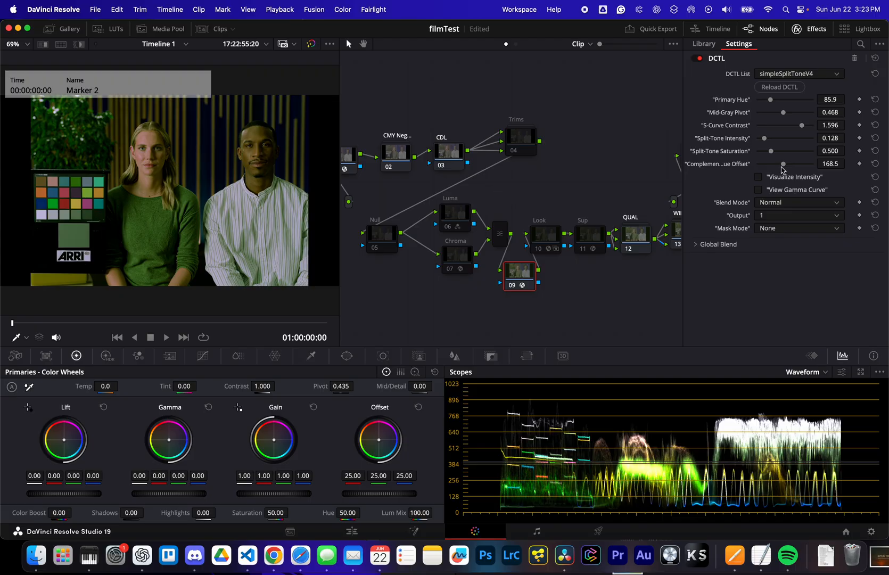
- Blend the split tone as Soft Light with intensity 0.211, saturation 0.606, complementary hue offset 185.0 and mid-gray pivot 0.504
{"action": "left_click", "coordinate": [778, 203]}
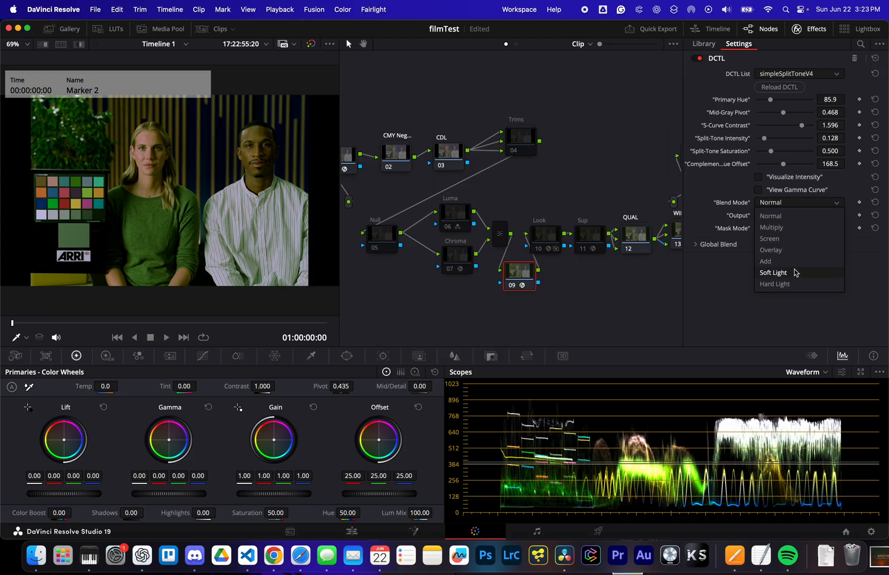
{"action": "left_click", "coordinate": [785, 273]}
{"action": "left_click_drag", "start_coordinate": [765, 140], "coordinate": [786, 167]}
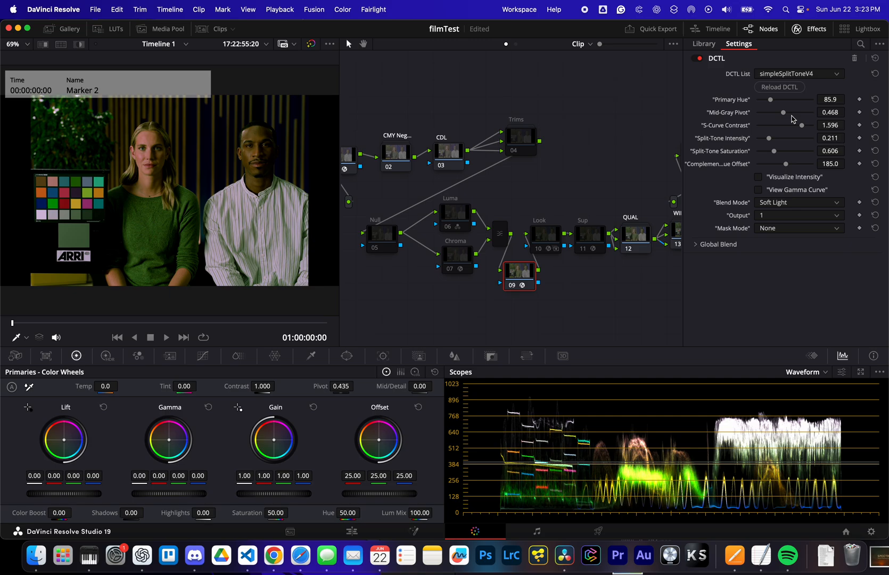
{"action": "left_click_drag", "start_coordinate": [784, 113], "coordinate": [786, 114]}
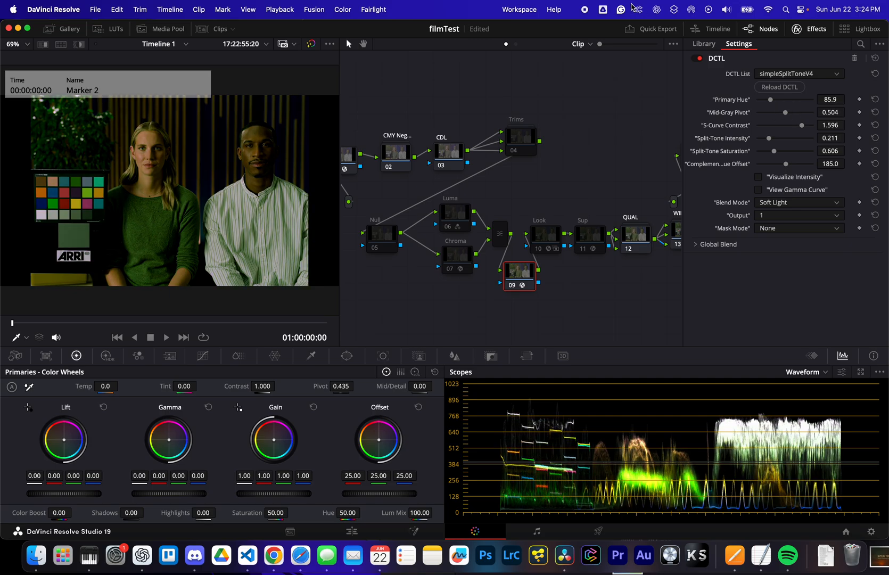